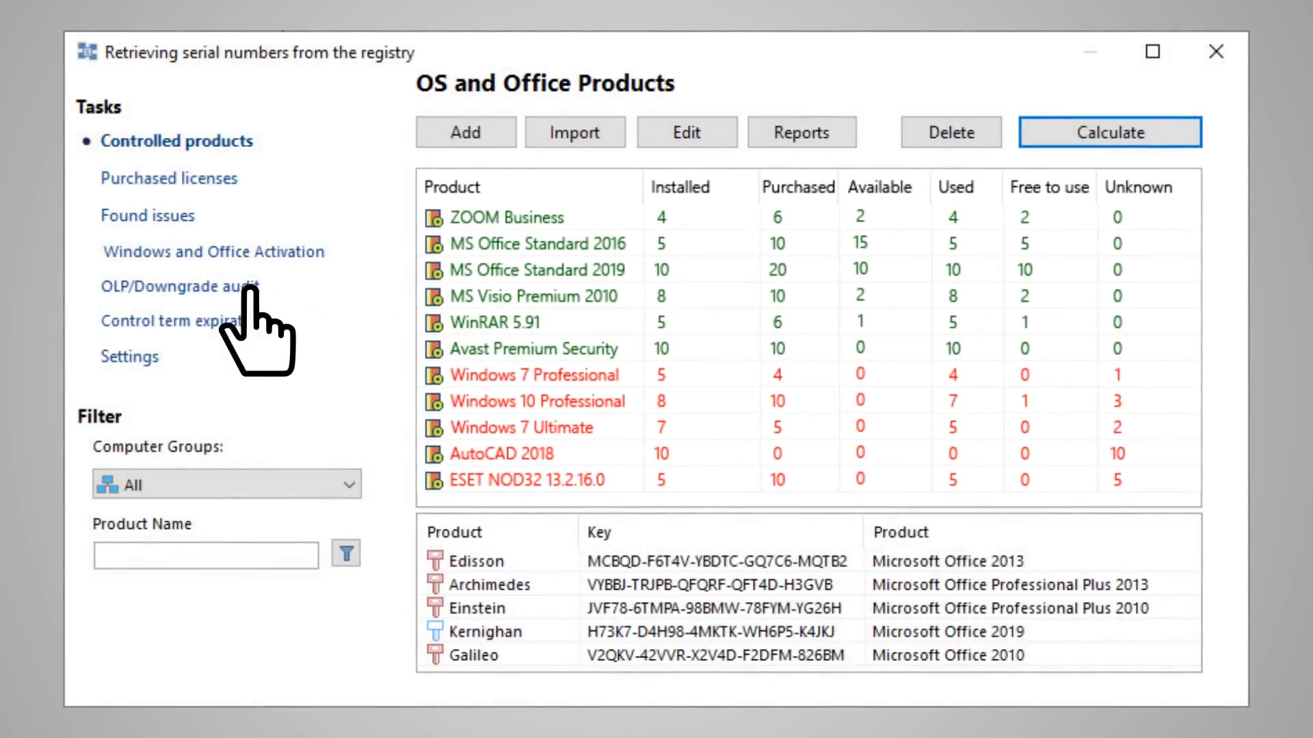
Step: Review the OLP/Downgrade license audit in the License Manager
click(205, 286)
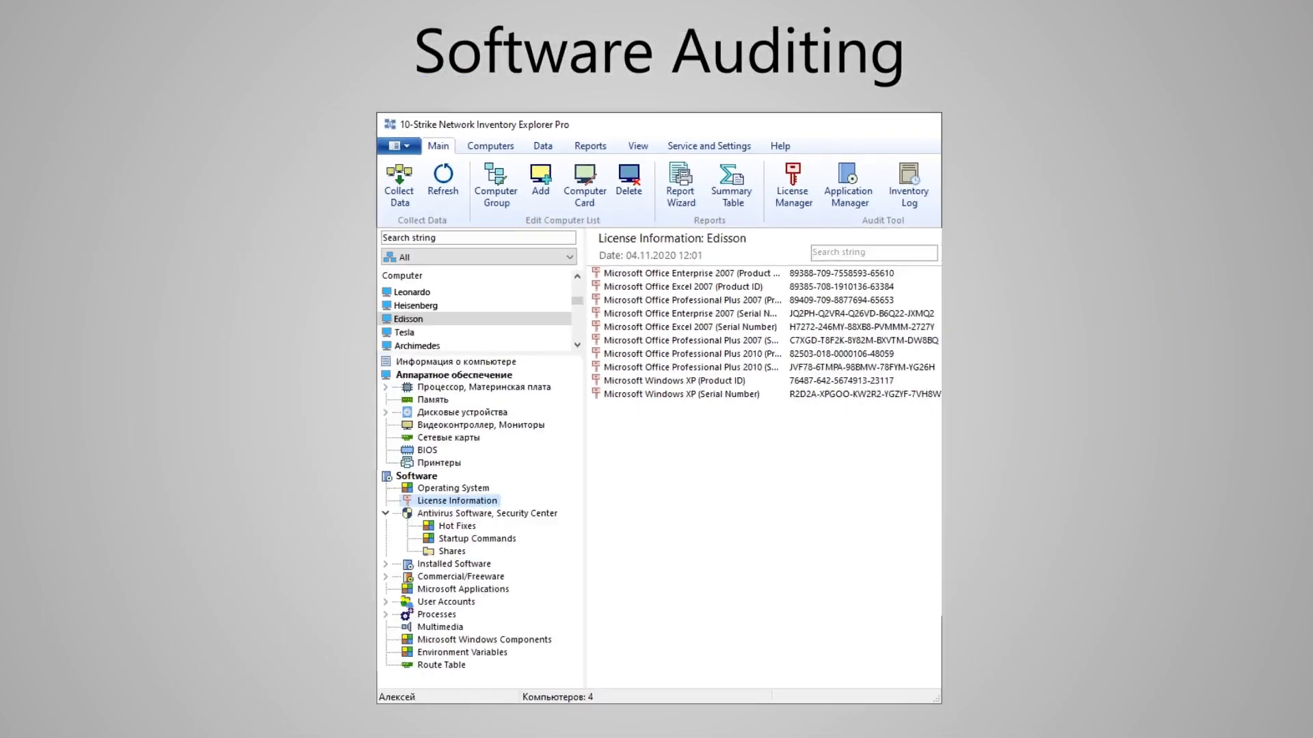
Step: Show Edisson's Symantec Endpoint Protection, firewall profiles and Windows Defender status
click(441, 220)
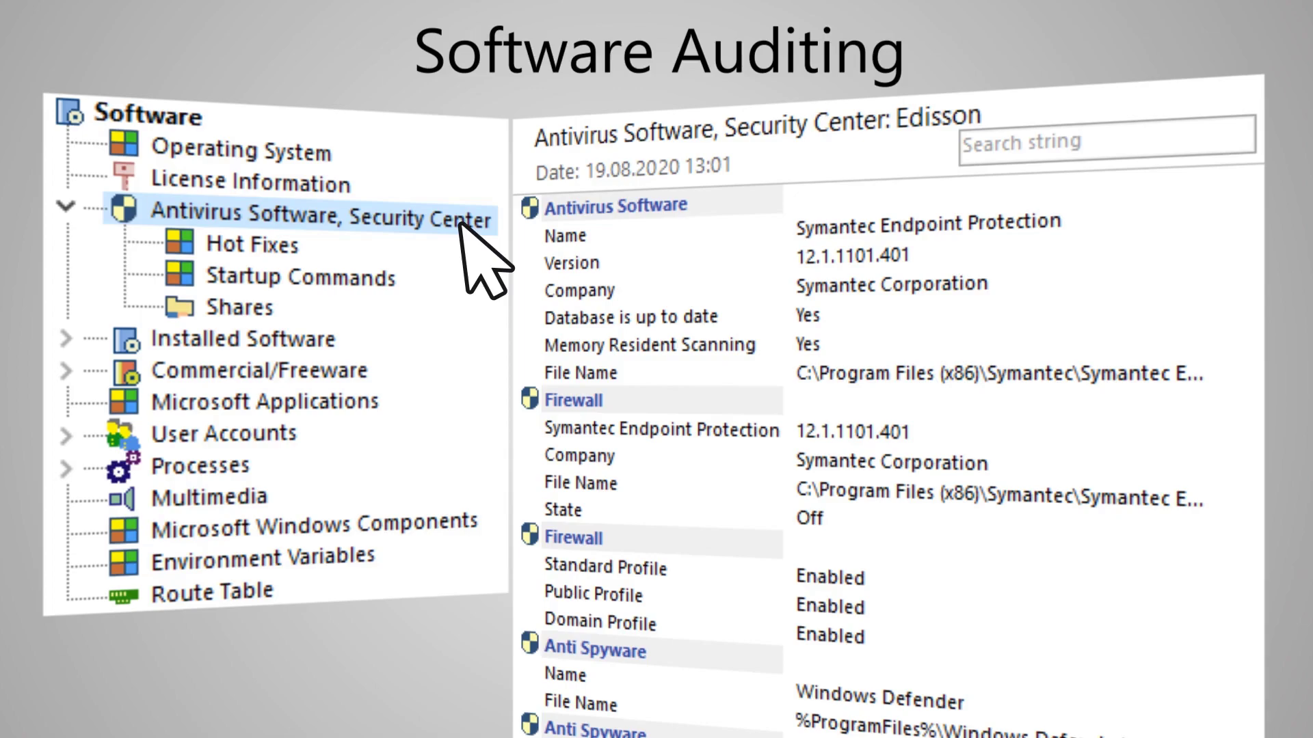
Step: List Edisson's installed software, then its commercial/freeware classification with software categories
click(327, 349)
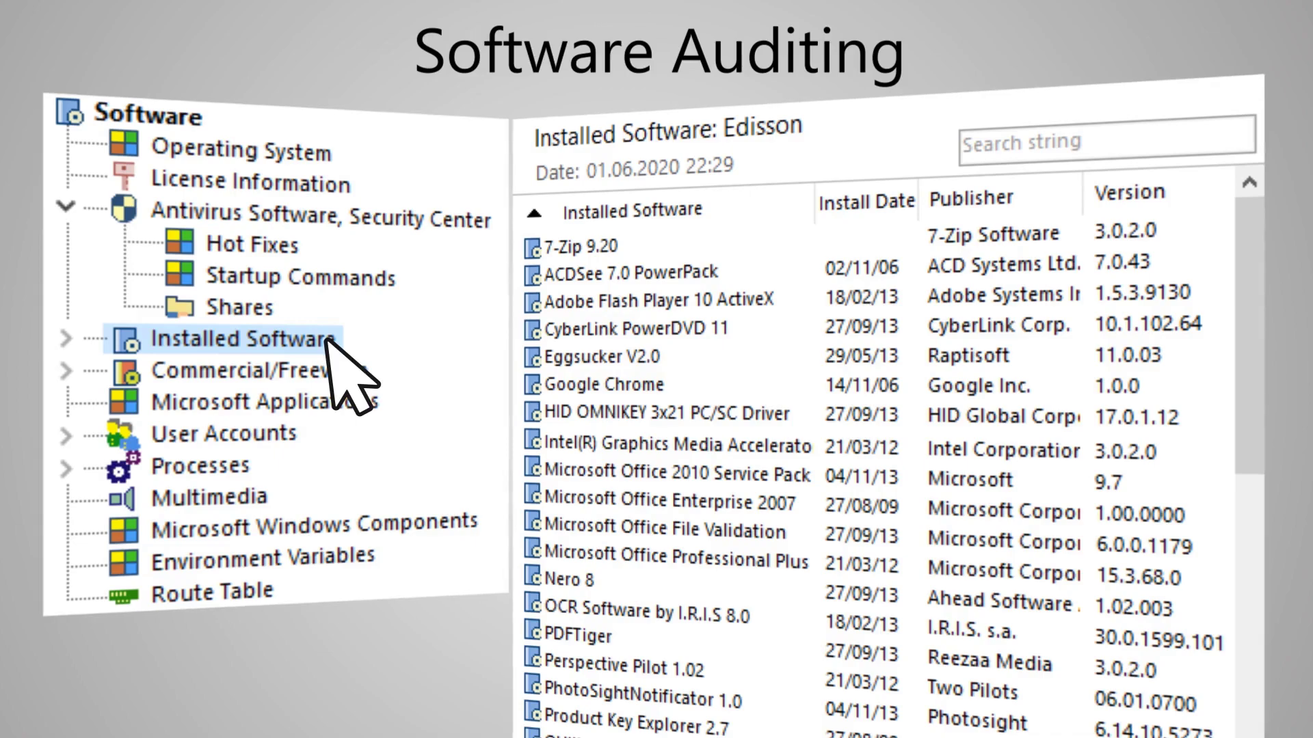
click(354, 372)
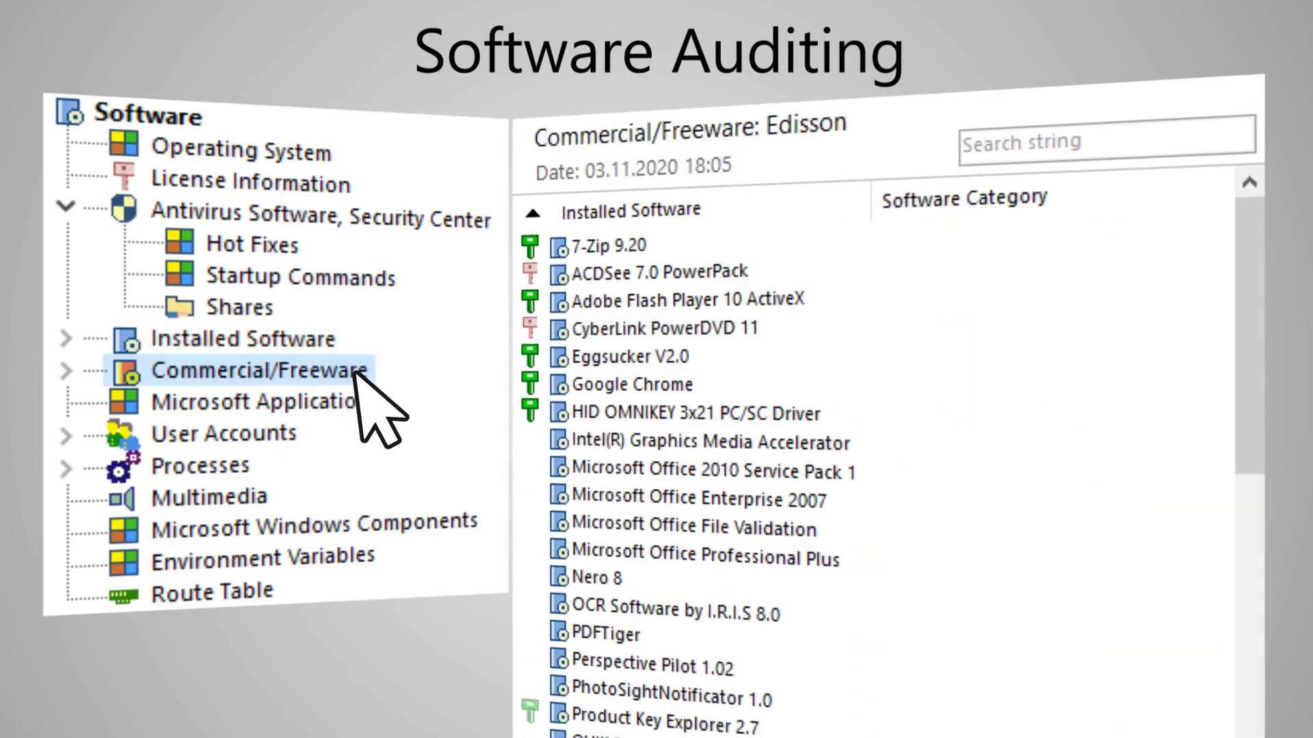